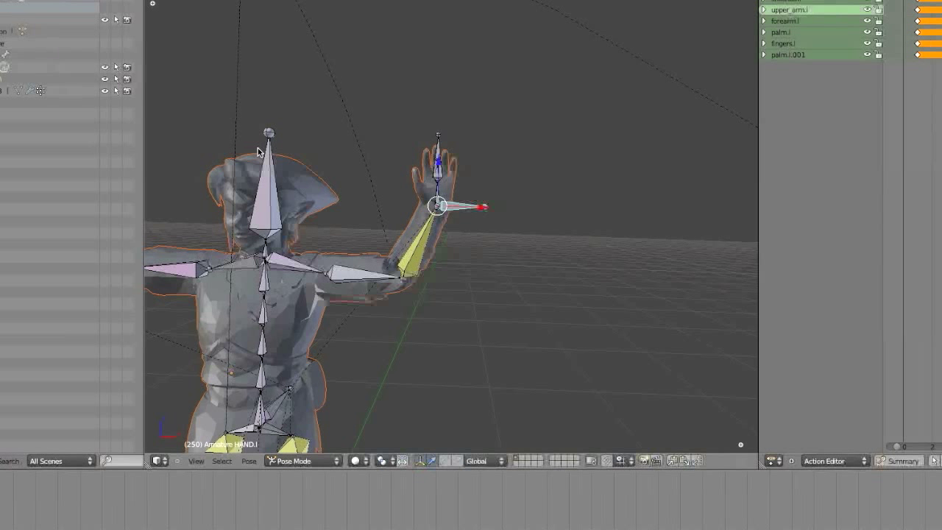
Nudge the raised hand bone slightly along X and then along Z
key(KP_4)
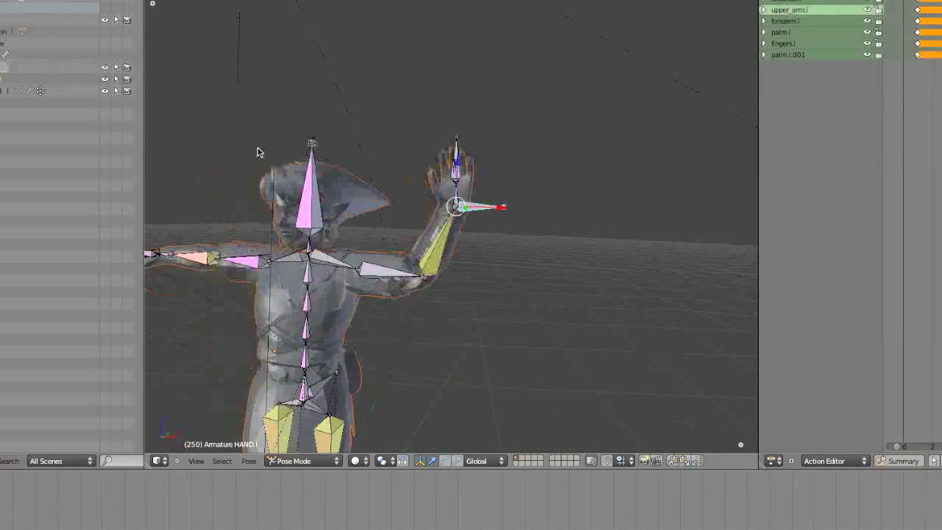
key(KP_4)
key(KP_4)
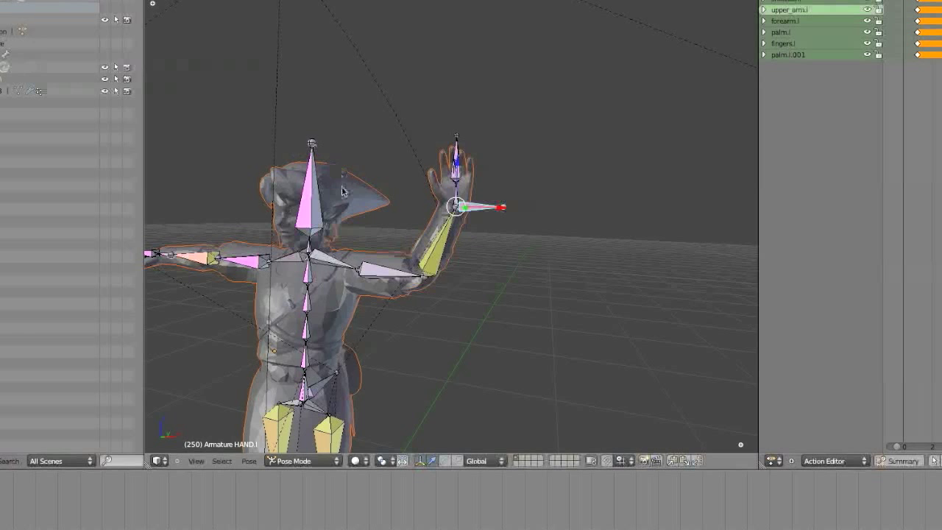
scroll(341, 190, down, 3)
scroll(341, 186, up, 4)
scroll(341, 186, down, 1)
middle_drag(479, 322, 567, 251)
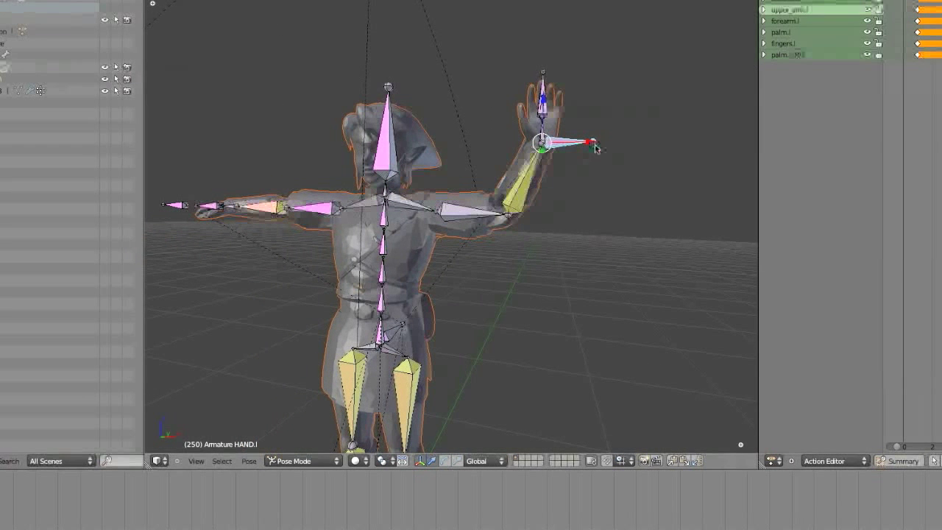
drag(593, 143, 589, 144)
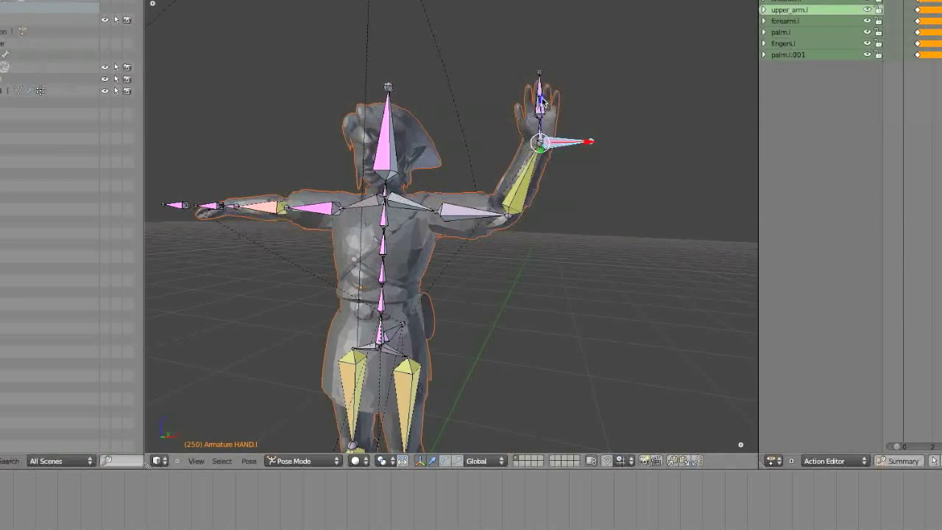
mouse_move(543, 92)
mouse_down()
mouse_move(535, 84)
mouse_move(557, 116)
mouse_move(548, 92)
mouse_up()
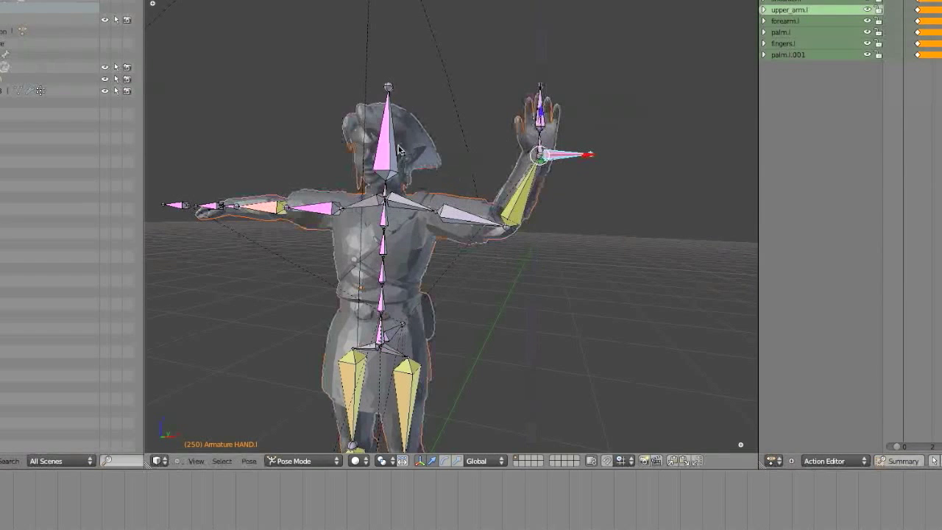
Tilt the head bone slightly so it gets keyed at frame 250
right_click(385, 133)
key(r)
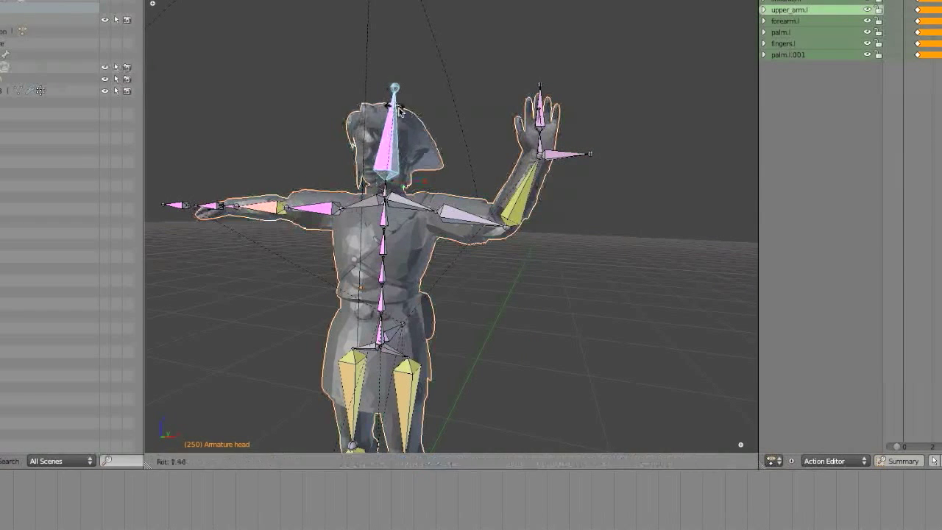
click(385, 136)
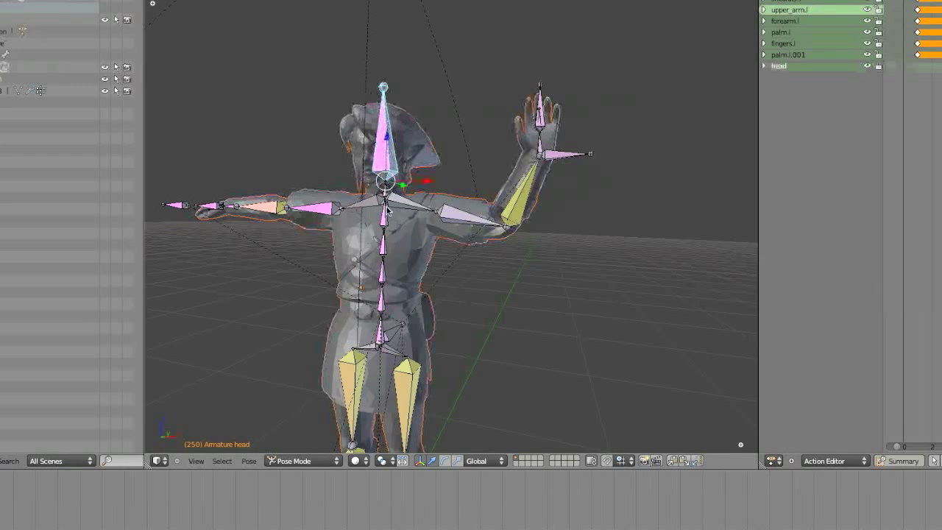
Select the spine2 bone, compare rest pose with raised-arm pose, then leave Pose Mode
right_click(392, 302)
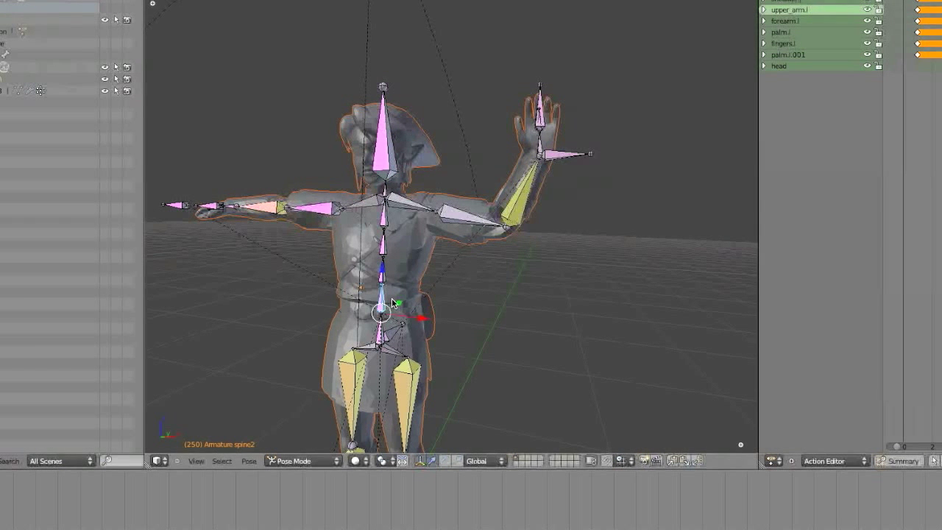
key(shift+Left)
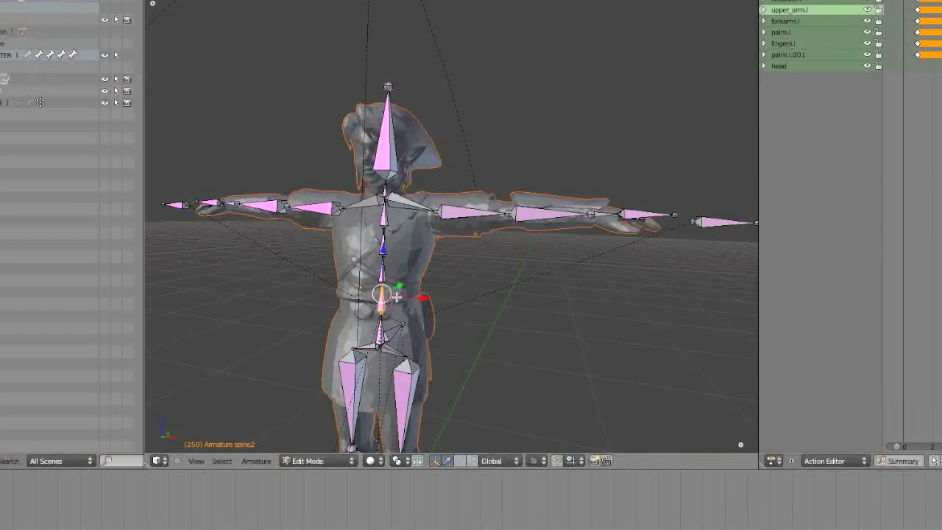
key(shift+Right)
key(shift+Left)
key(shift+Right)
key(ctrl+Tab)
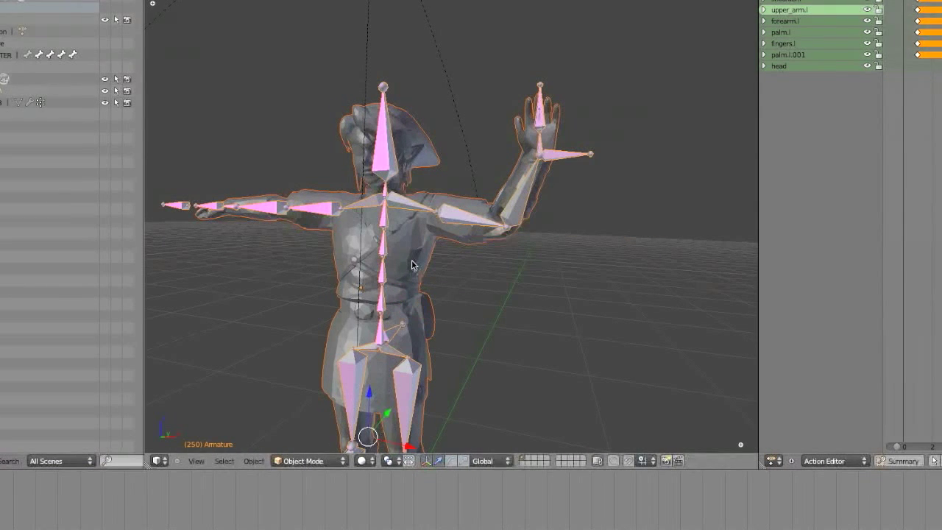
Inspect mesh n22b7_m18 weights for head, thighs, sash and right shoulder, then return to Object Mode
right_click(411, 267)
key(ctrl+Tab)
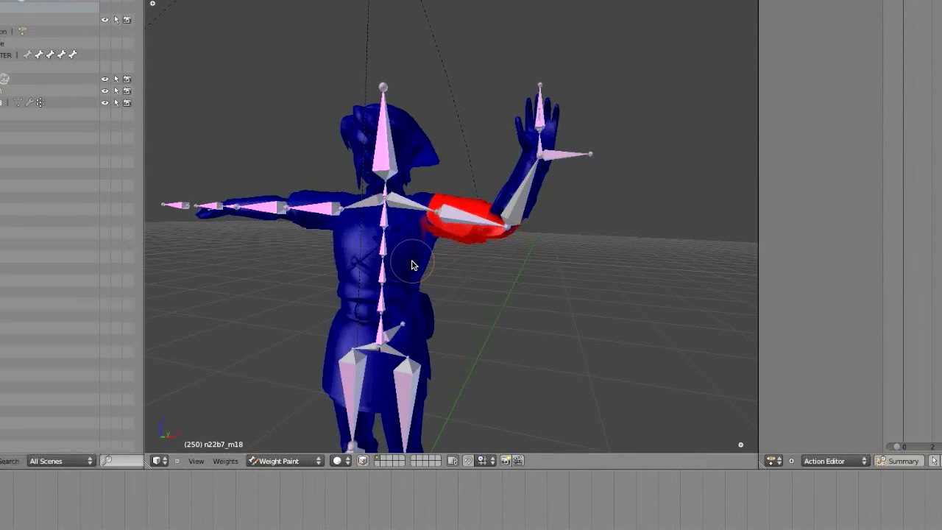
scroll(411, 266, down, 2)
right_click(405, 179)
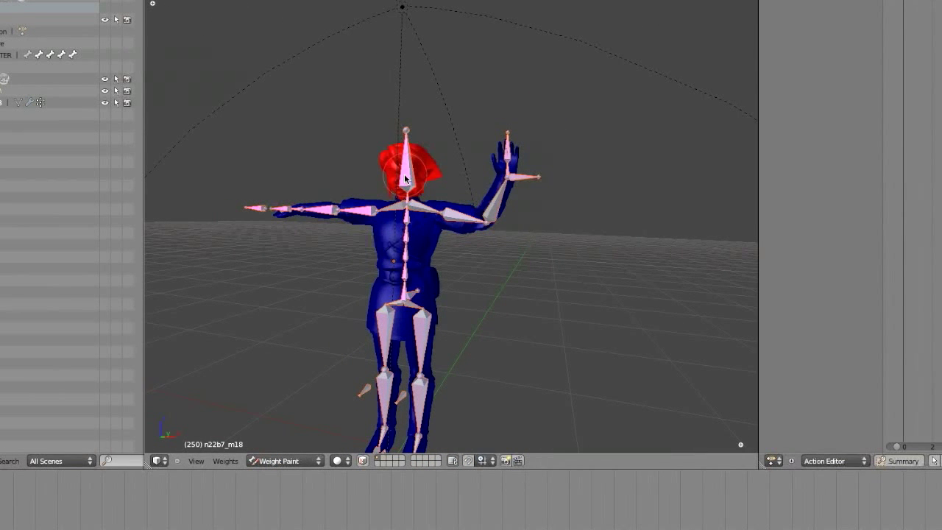
right_click(421, 342)
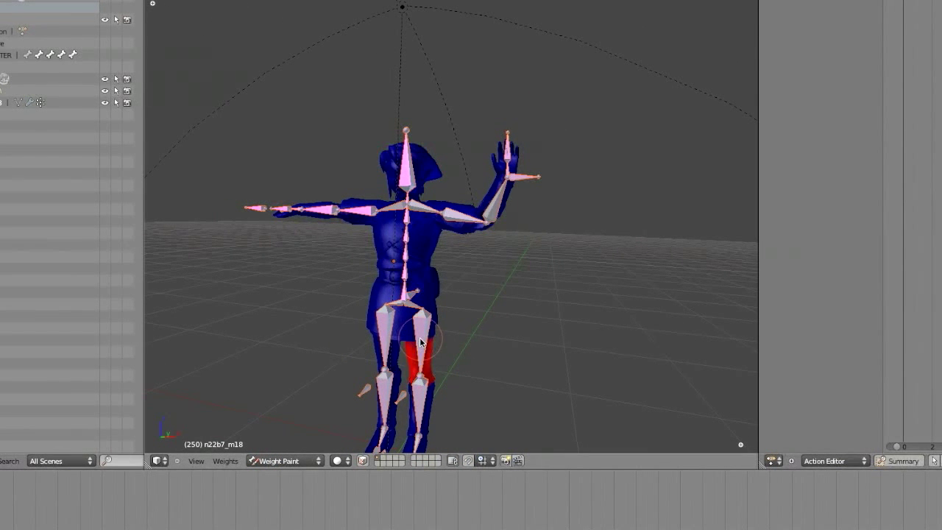
right_click(394, 326)
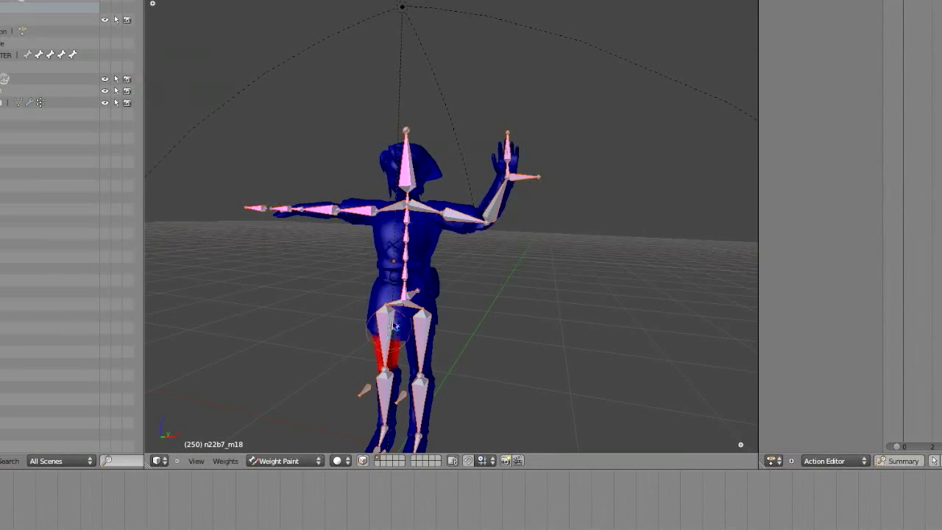
right_click(403, 274)
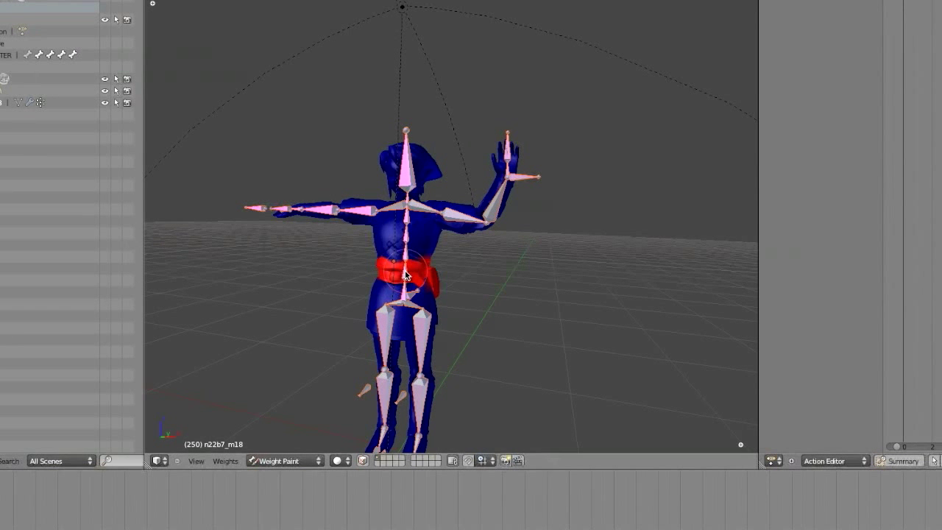
right_click(430, 206)
right_click(412, 186)
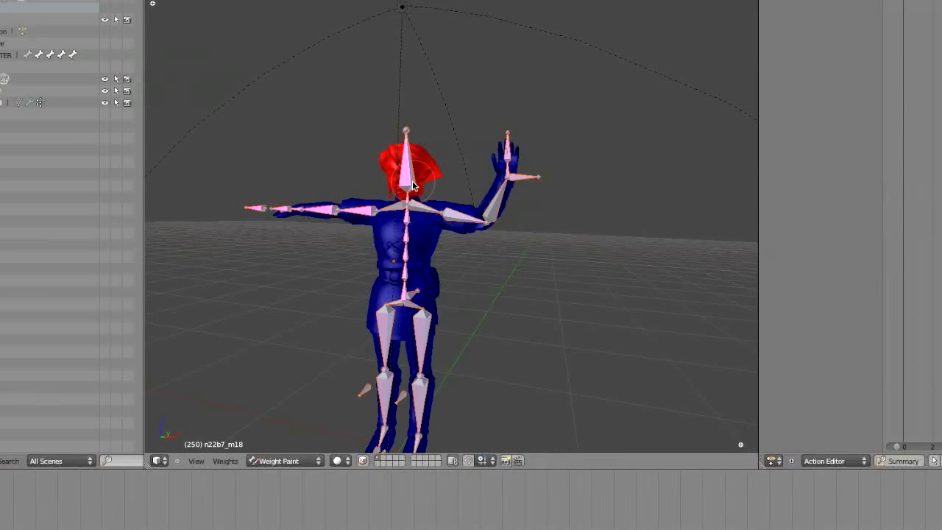
key(ctrl+Tab)
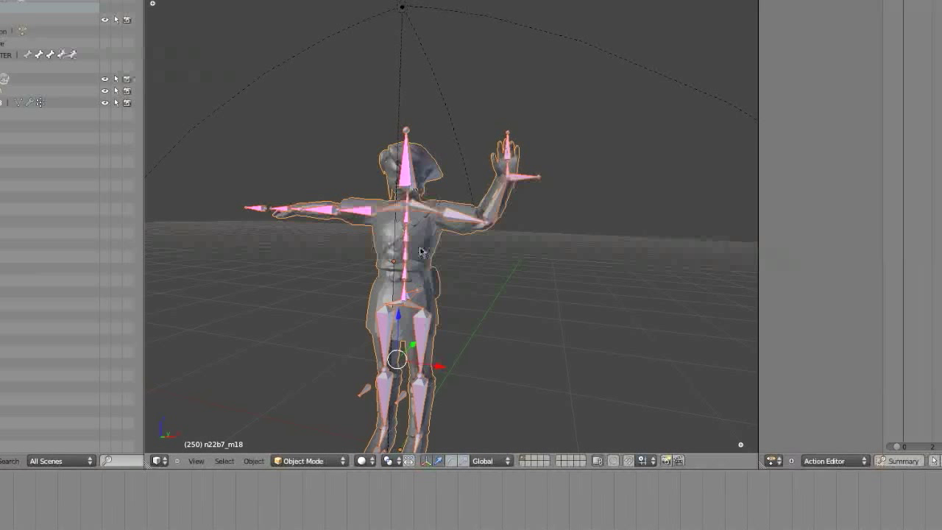
middle_drag(412, 368, 423, 377)
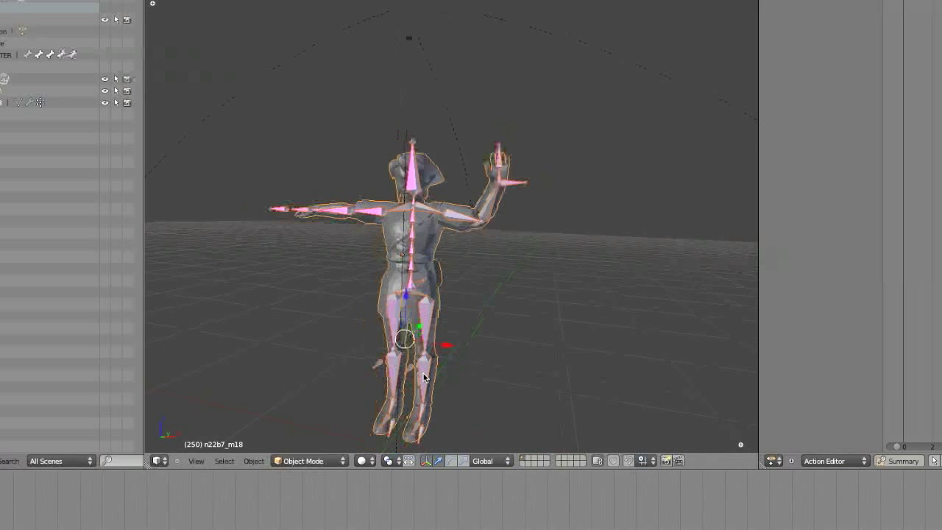
right_click(420, 440)
middle_drag(420, 439, 420, 332)
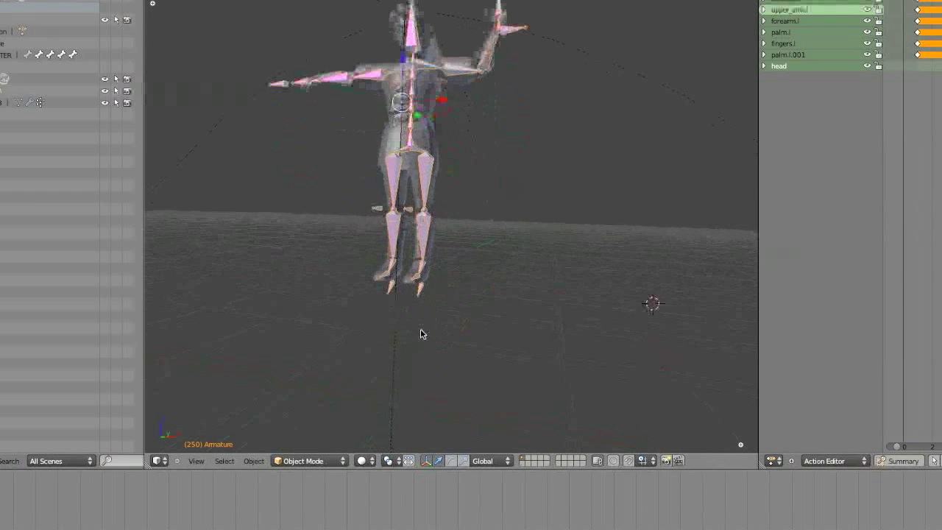
scroll(420, 334, up, 3)
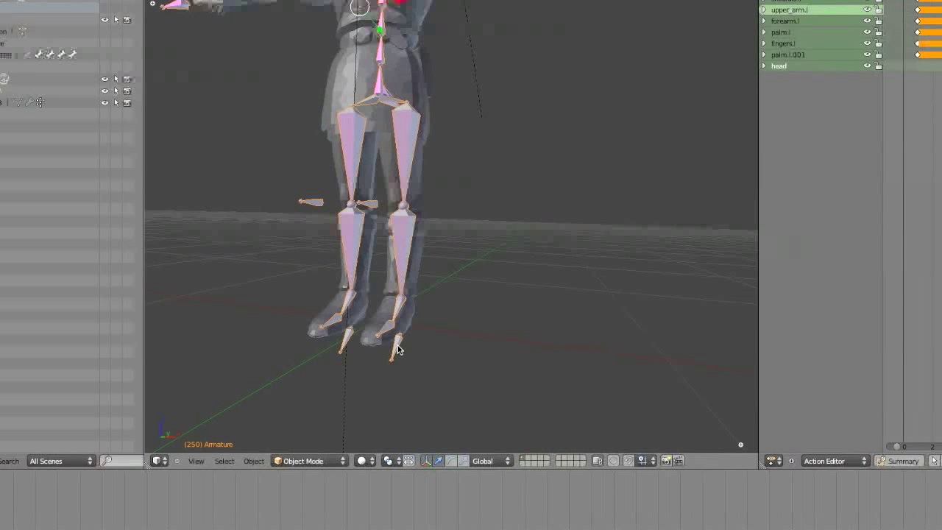
key(ctrl+Tab)
right_click(397, 348)
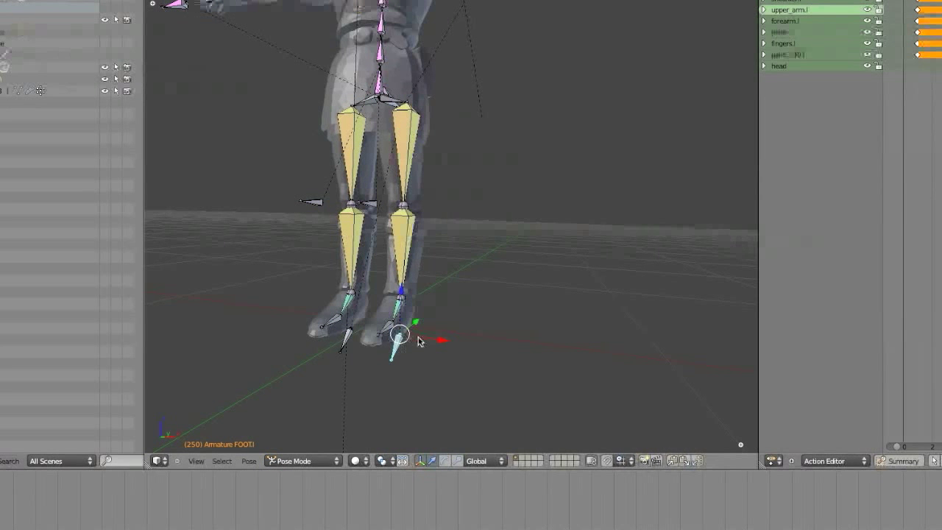
mouse_move(418, 341)
mouse_down()
mouse_move(486, 342)
mouse_move(437, 342)
mouse_up()
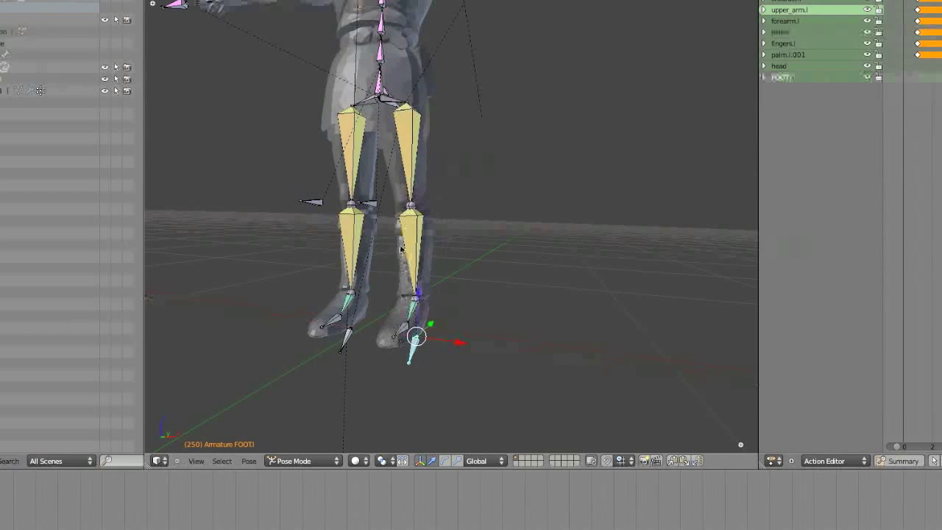
middle_drag(401, 251, 370, 254)
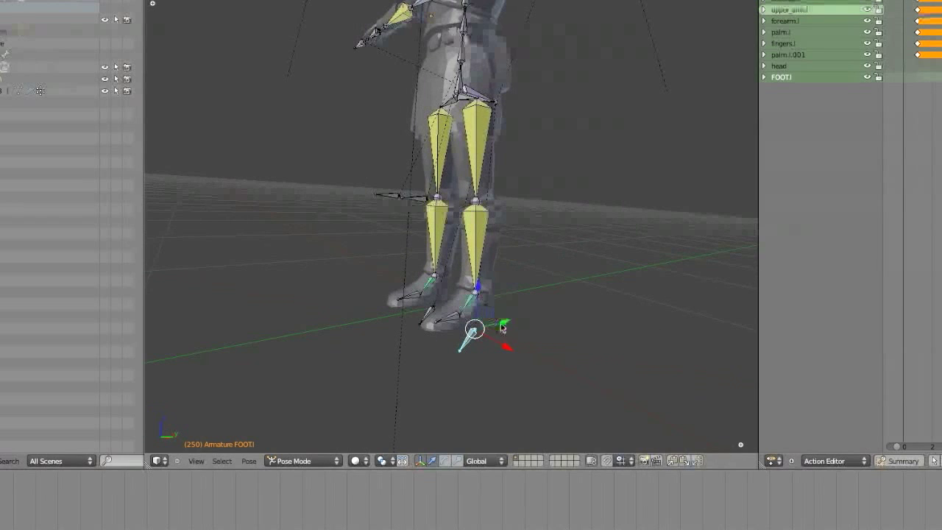
drag(474, 331, 349, 187)
right_click(348, 186)
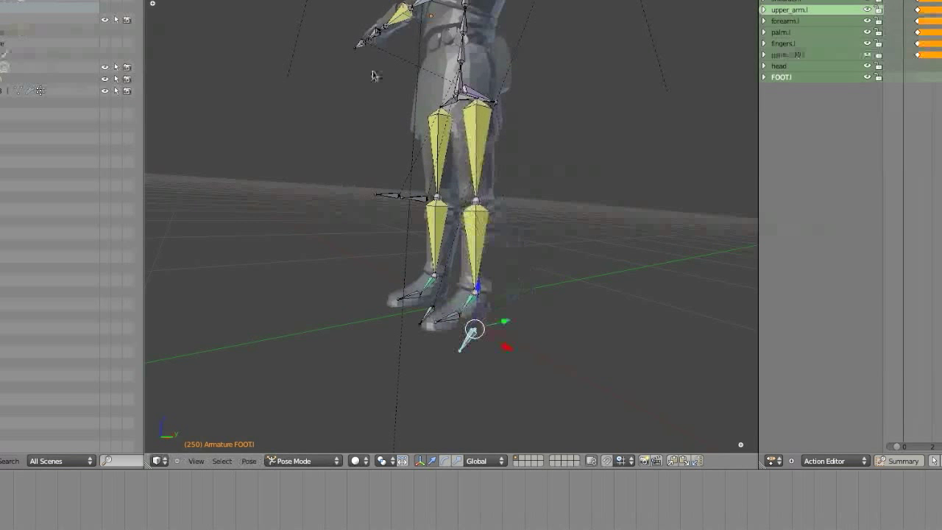
middle_drag(373, 76, 393, 124)
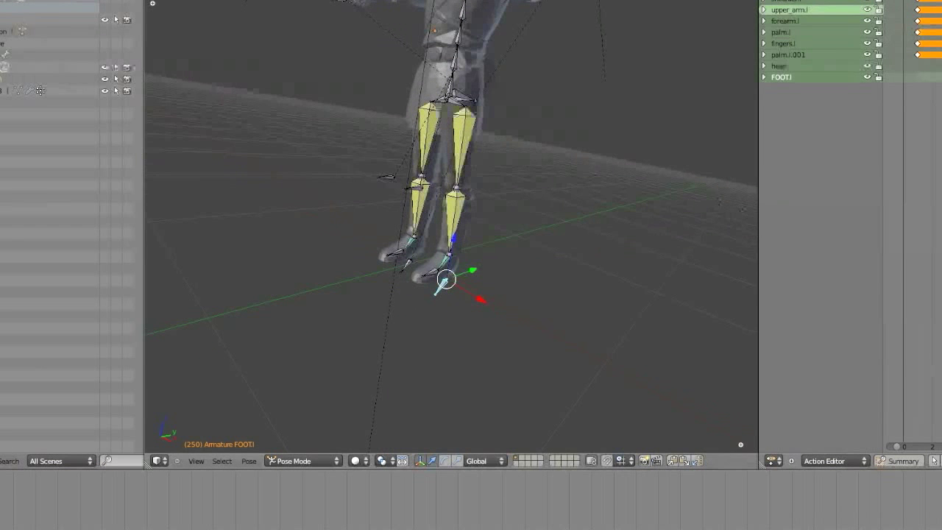
click(934, 460)
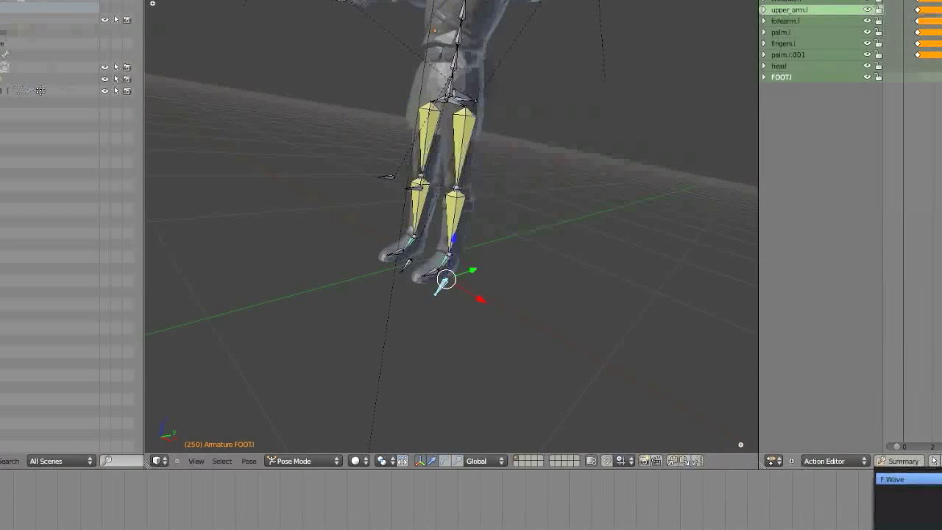
Reopen the rigged Link .blend file via File > Open Recent
click(2, 3)
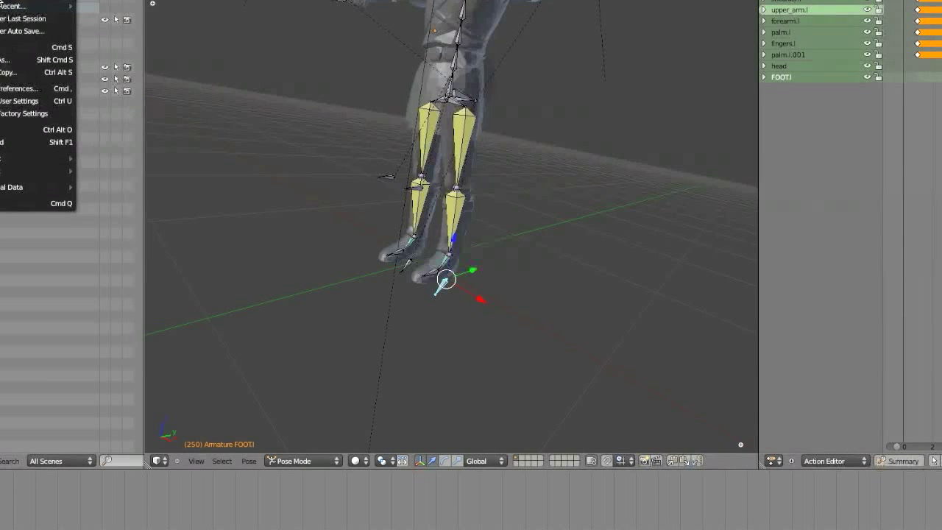
click(117, 7)
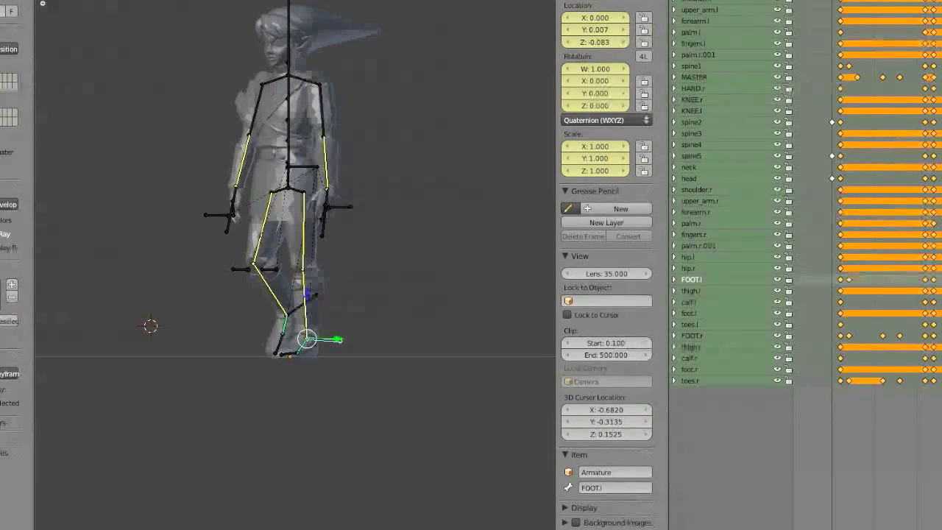
click(913, 0)
From the Sprites folder, glance at Animation/frame0.png, then open combined walk.png
click(927, 0)
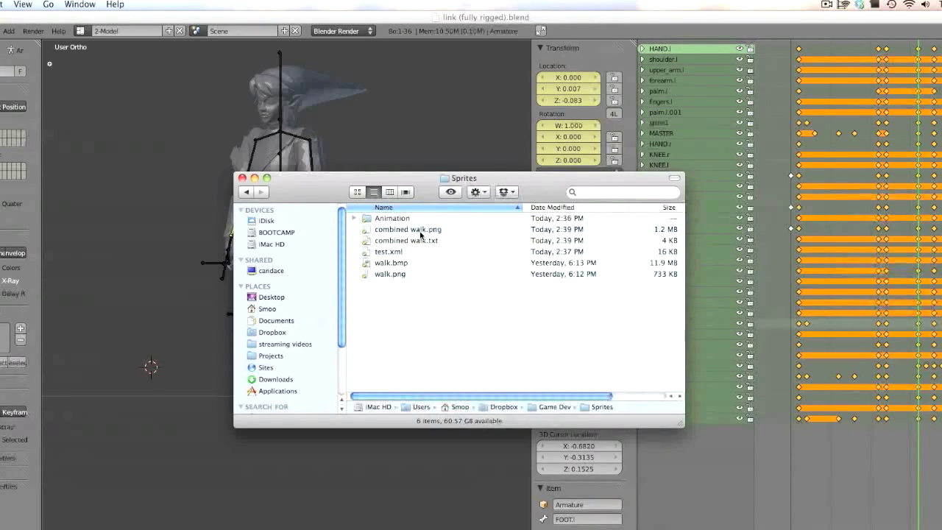
double_click(392, 218)
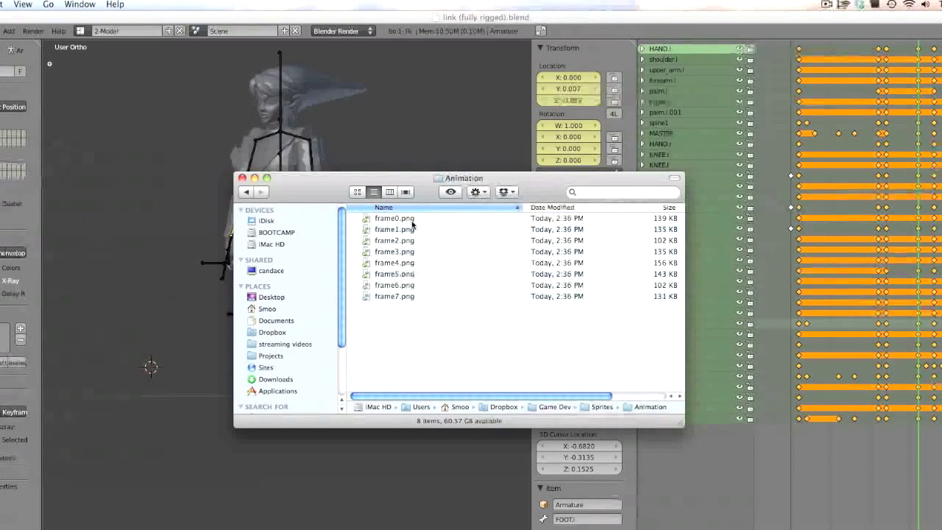
double_click(398, 219)
key(super+q)
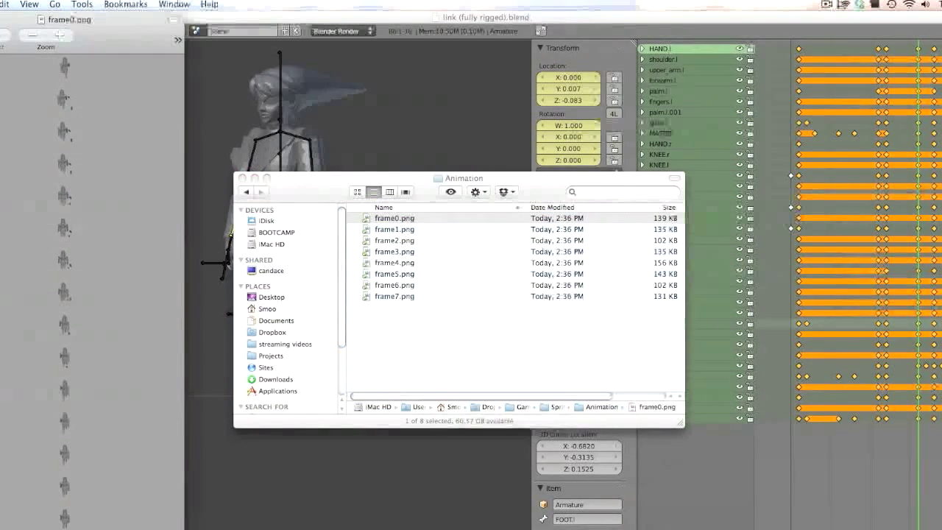
key(super+Up)
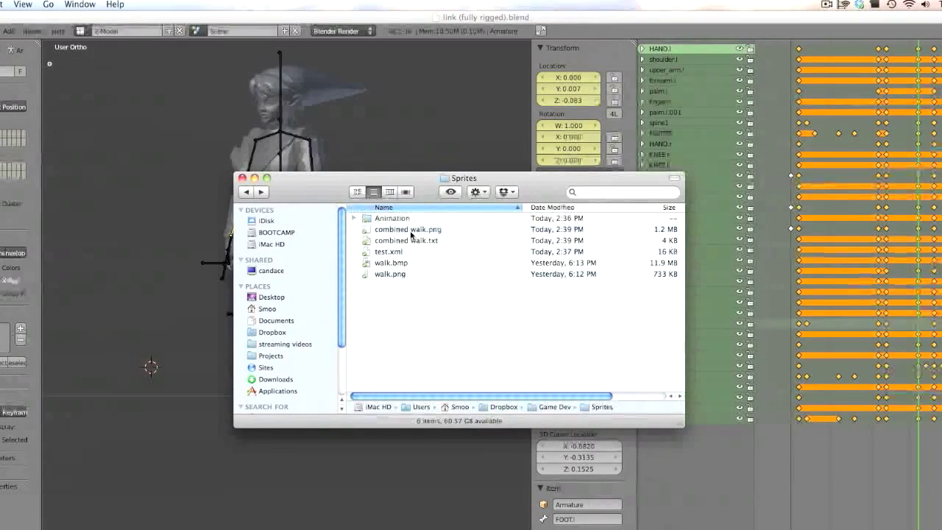
double_click(409, 229)
Zoom into combined walk.png, shift the Preview window right and scroll to the top
click(60, 34)
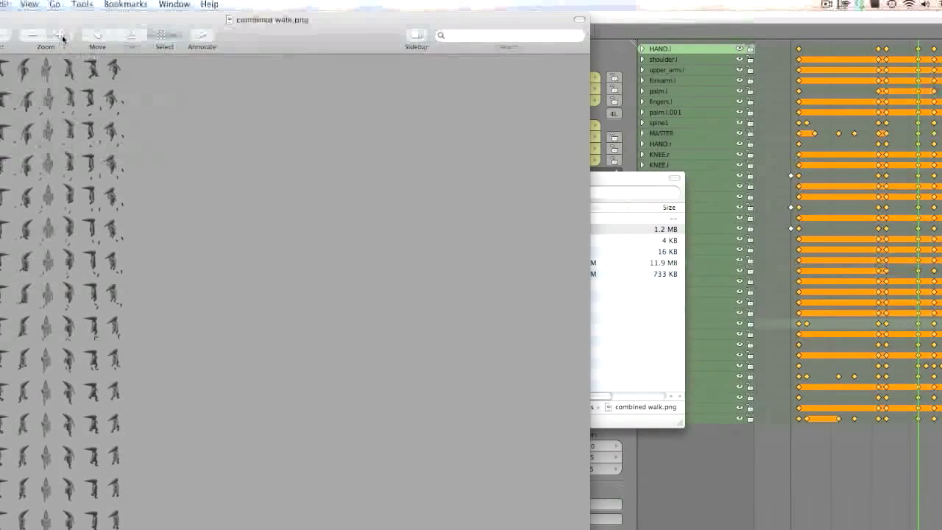
drag(66, 20, 242, 18)
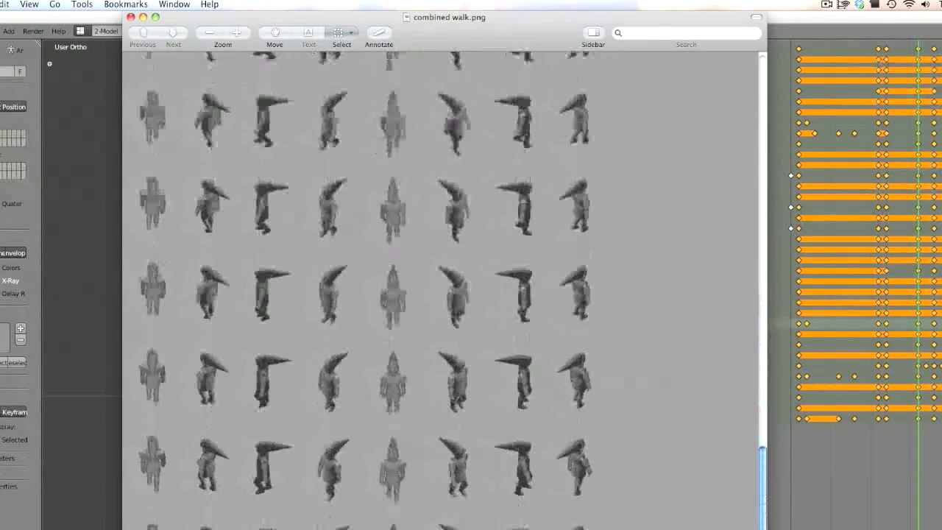
drag(762, 303, 763, 62)
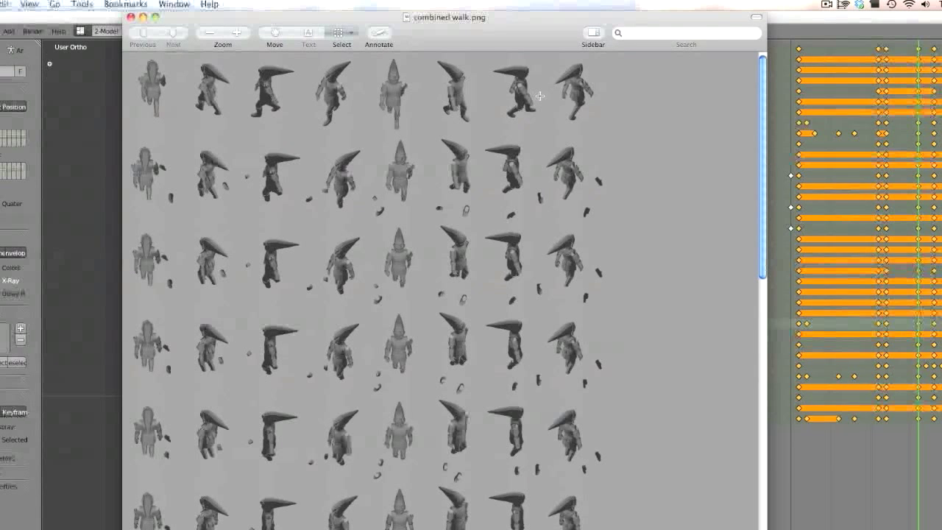
click(489, 197)
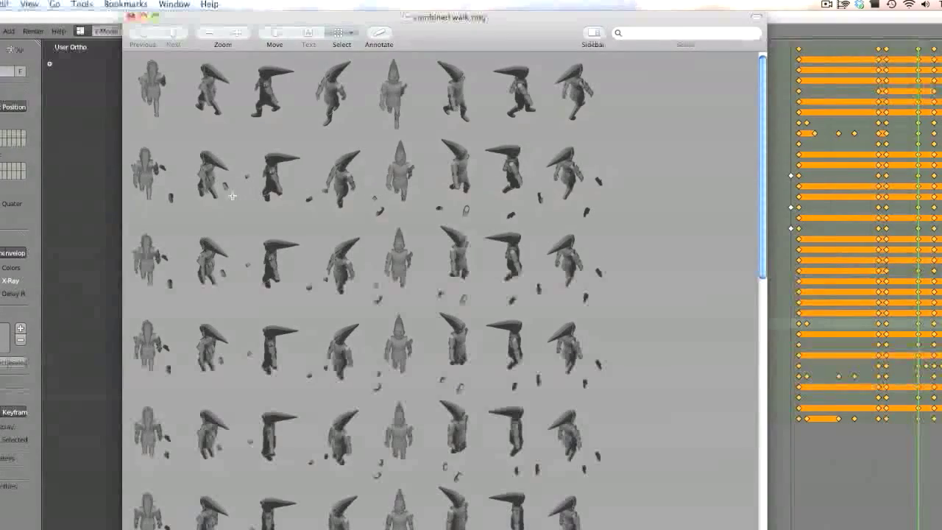
scroll(231, 195, down, 3)
scroll(231, 195, down, 10)
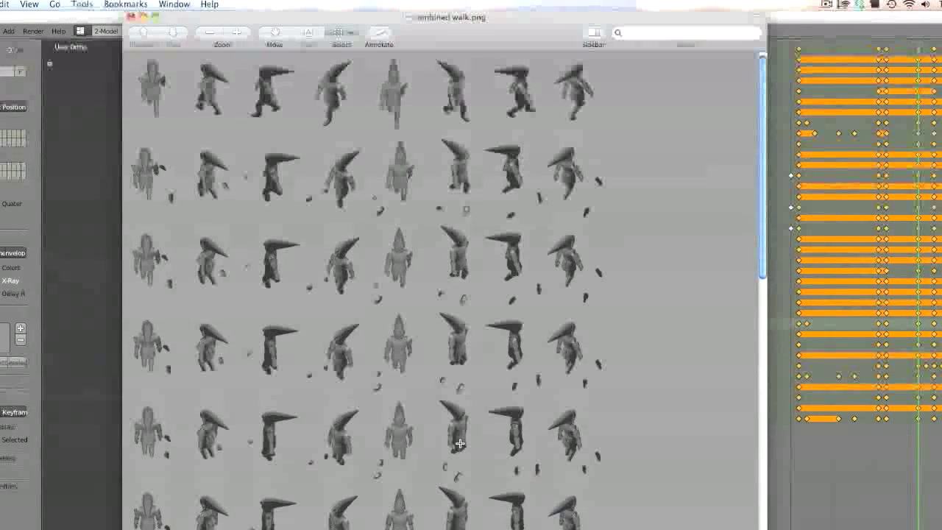
click(131, 16)
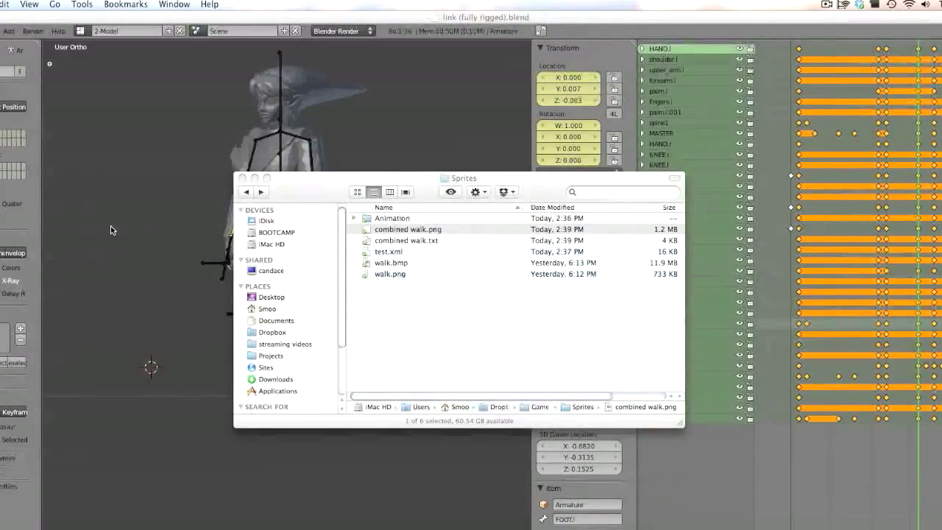
Close the Finder Sprites folder window
click(241, 178)
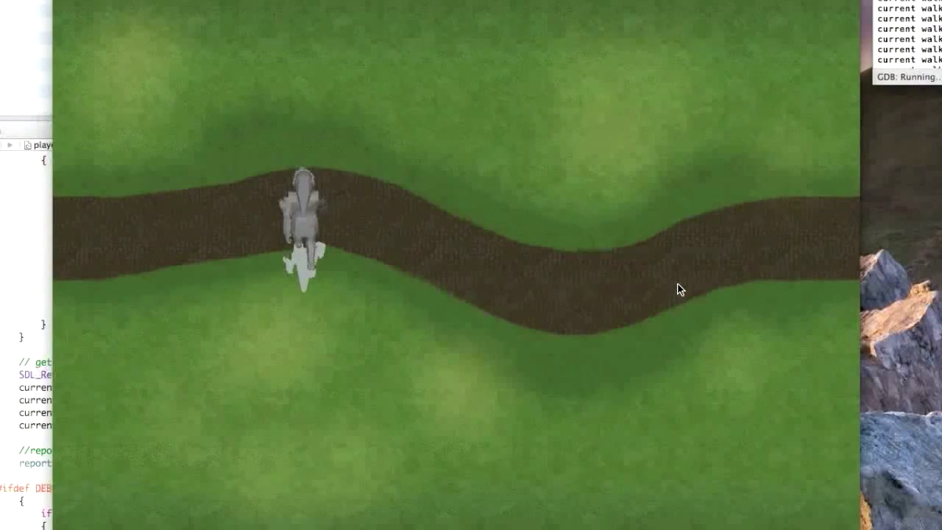
Walk the character to both path ends, up past the path and down into the grass
click(749, 272)
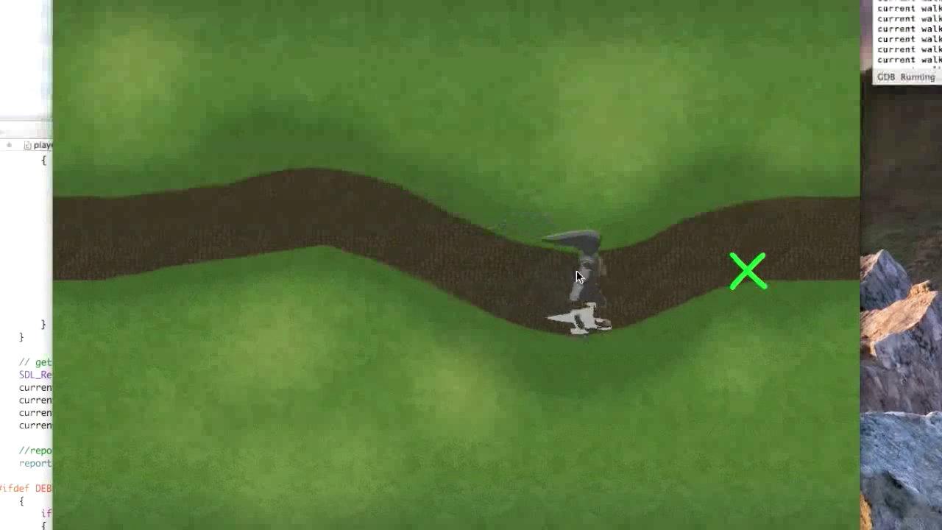
click(231, 251)
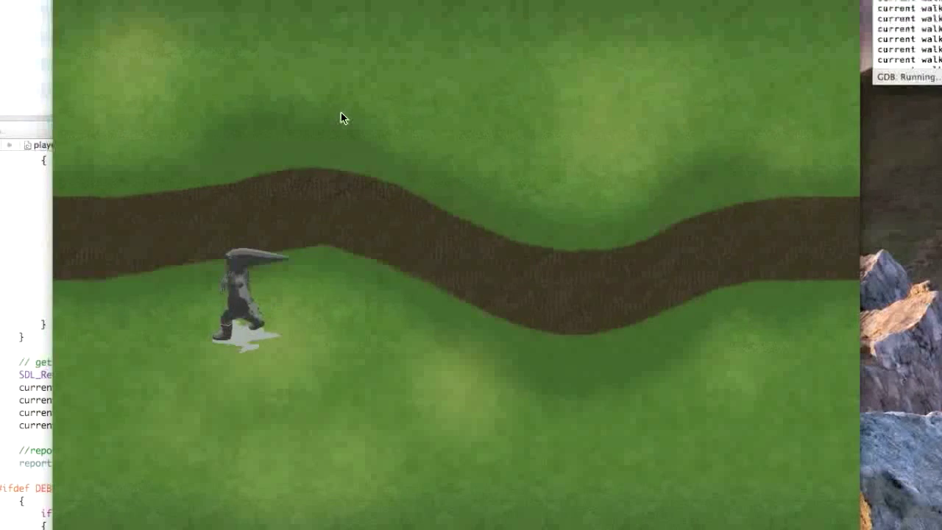
click(341, 112)
click(360, 415)
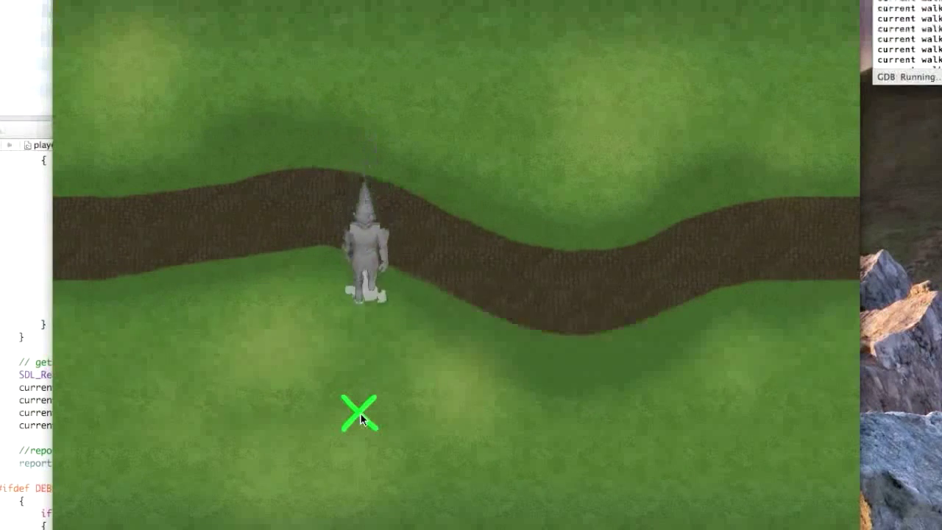
click(386, 136)
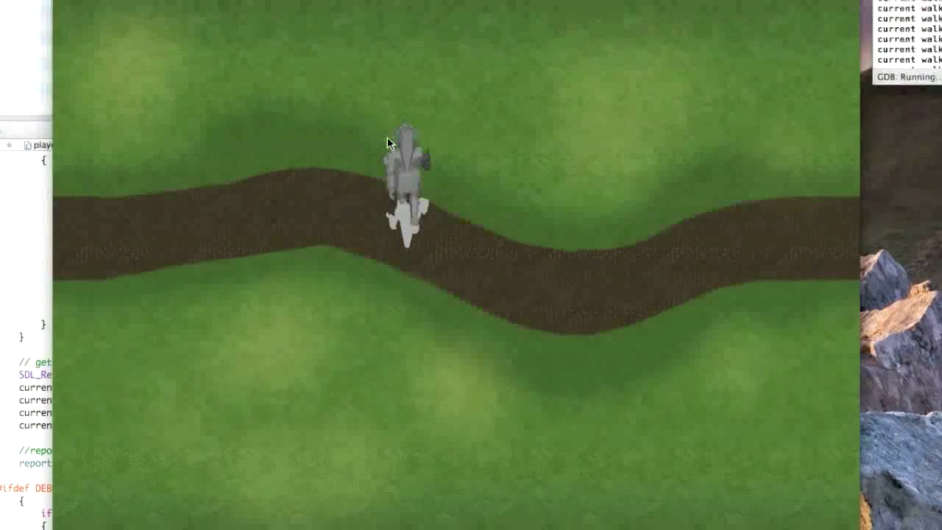
click(761, 230)
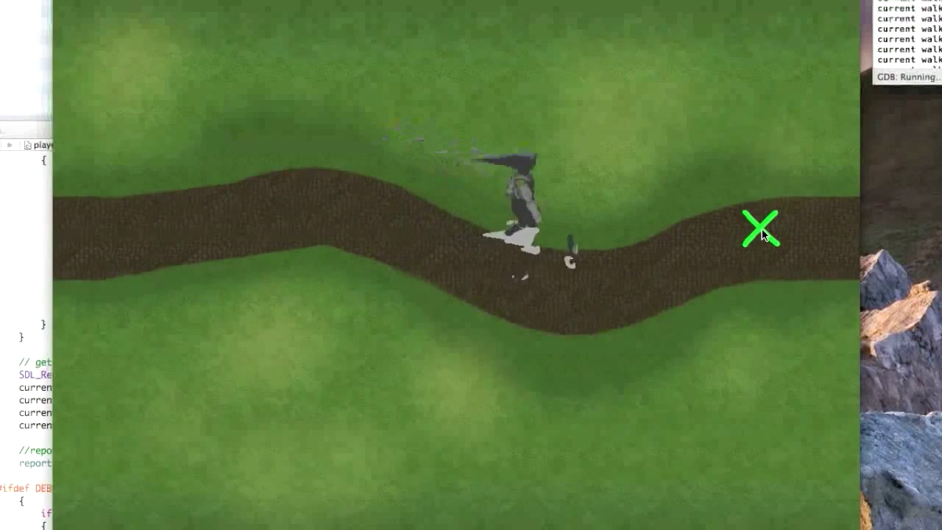
click(166, 253)
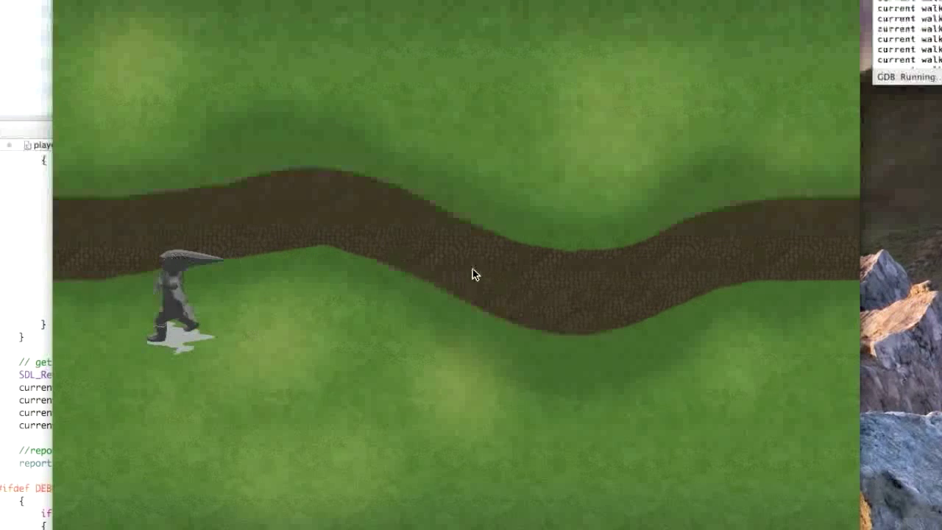
click(703, 282)
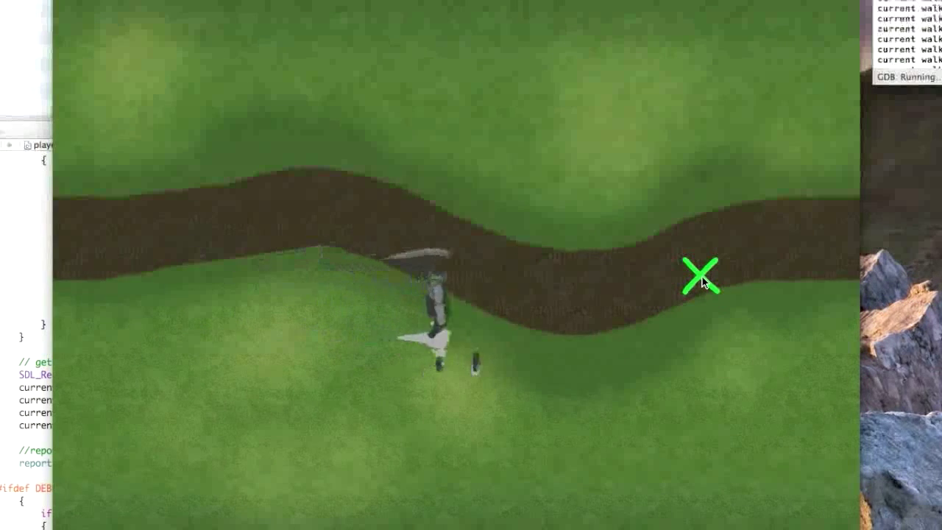
click(666, 480)
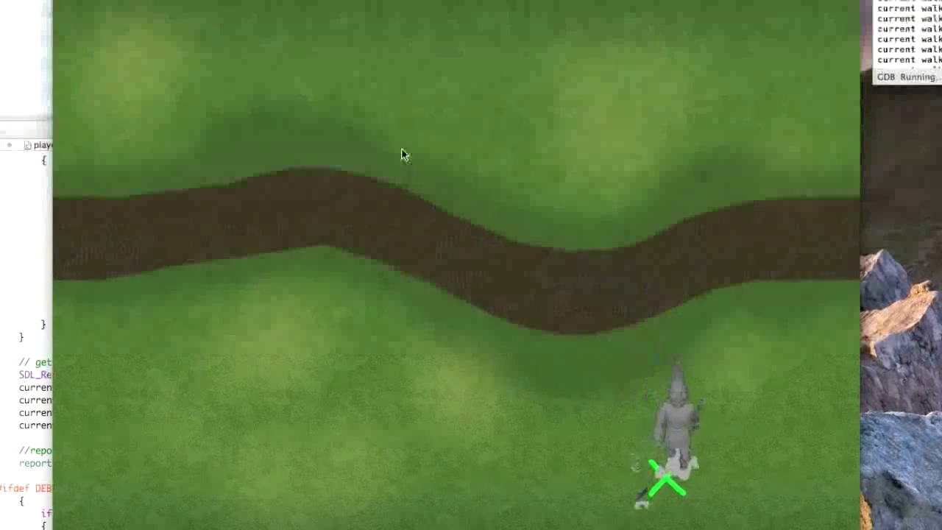
click(394, 117)
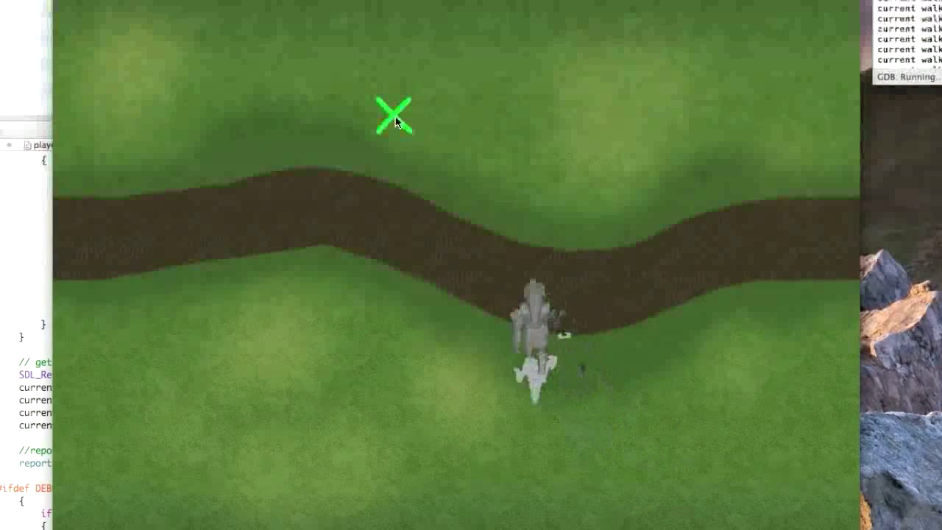
click(409, 396)
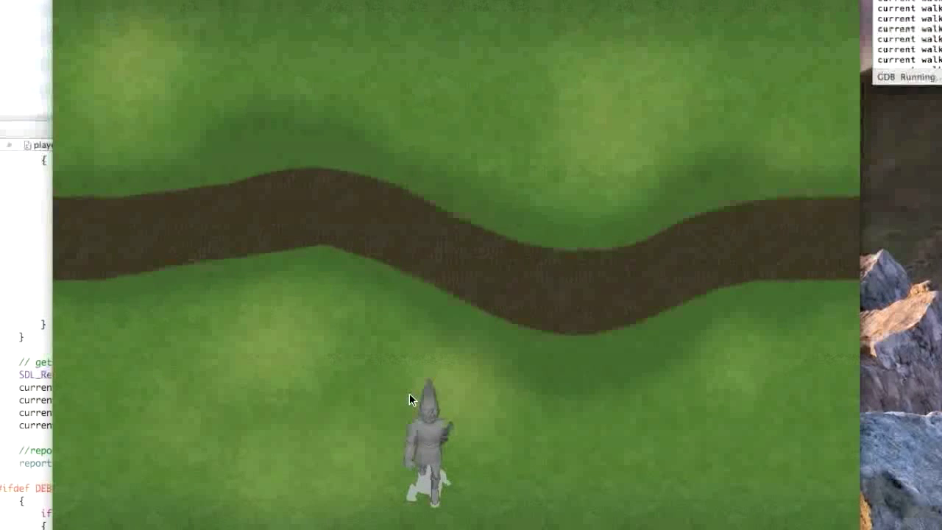
Send the character left, right, up past the path and back across the lower grass
click(180, 457)
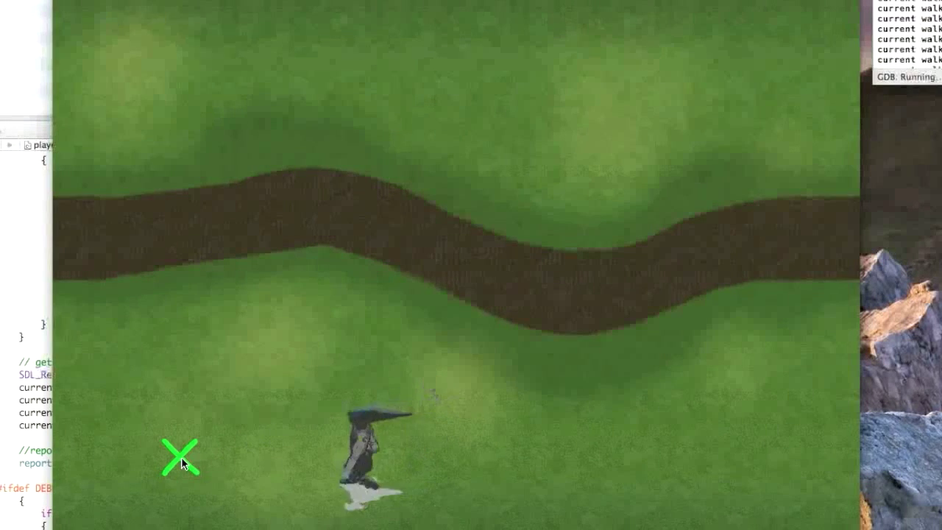
click(690, 369)
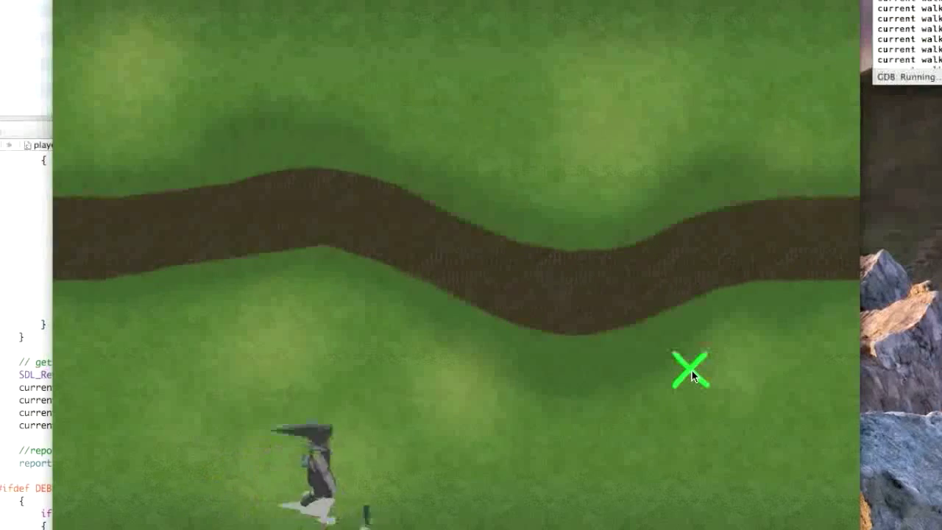
click(427, 102)
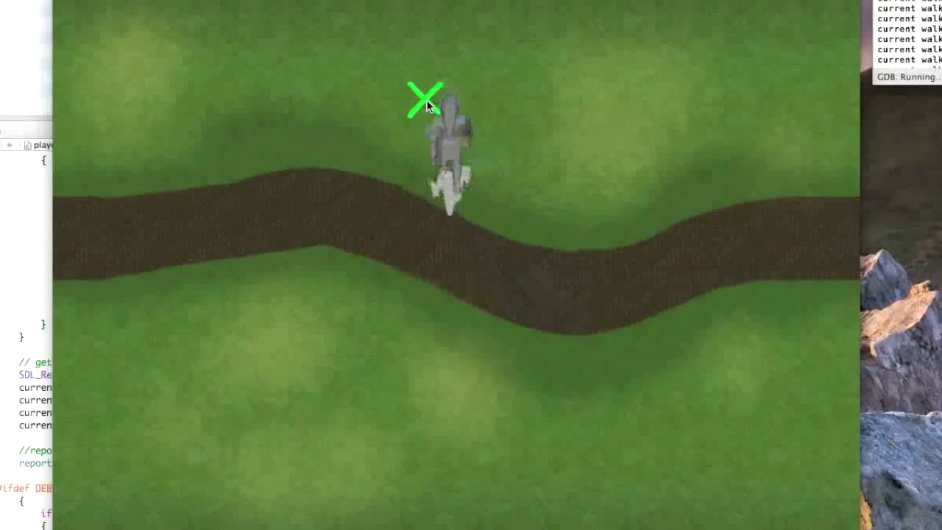
click(425, 321)
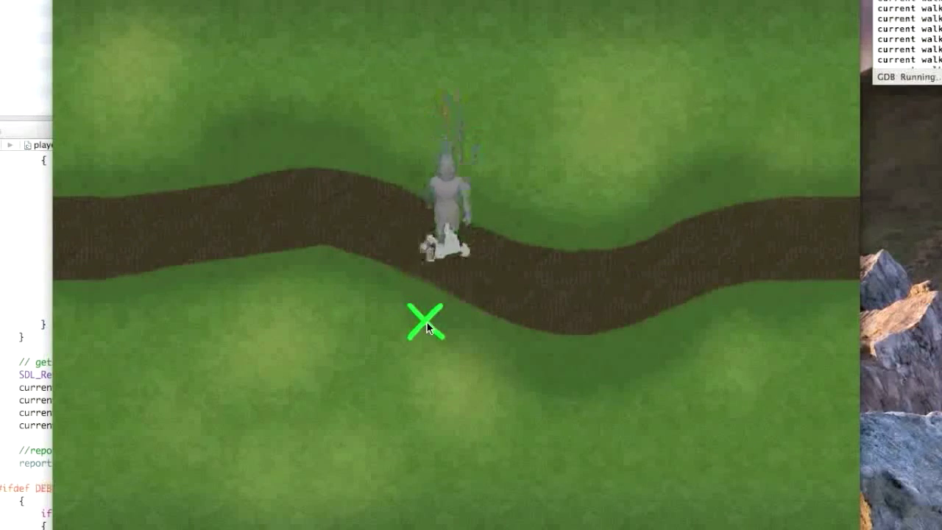
click(172, 355)
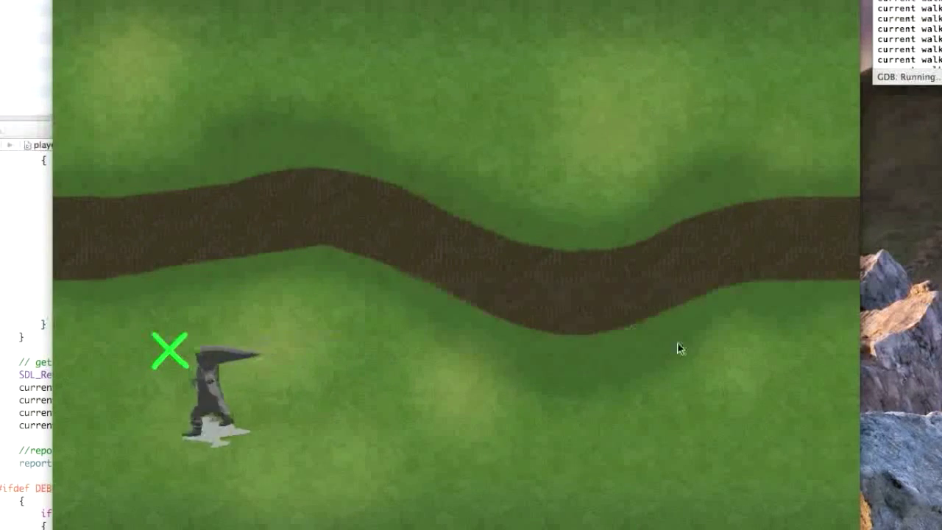
click(715, 379)
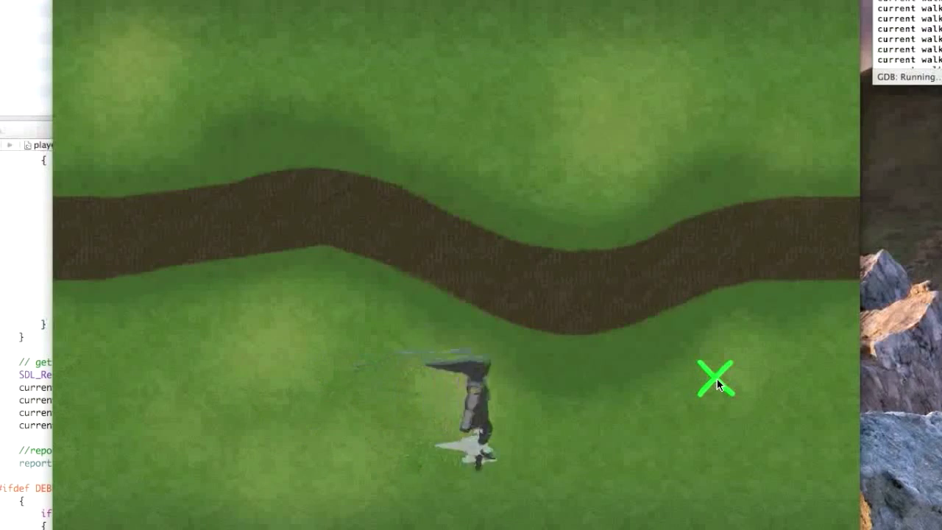
click(682, 53)
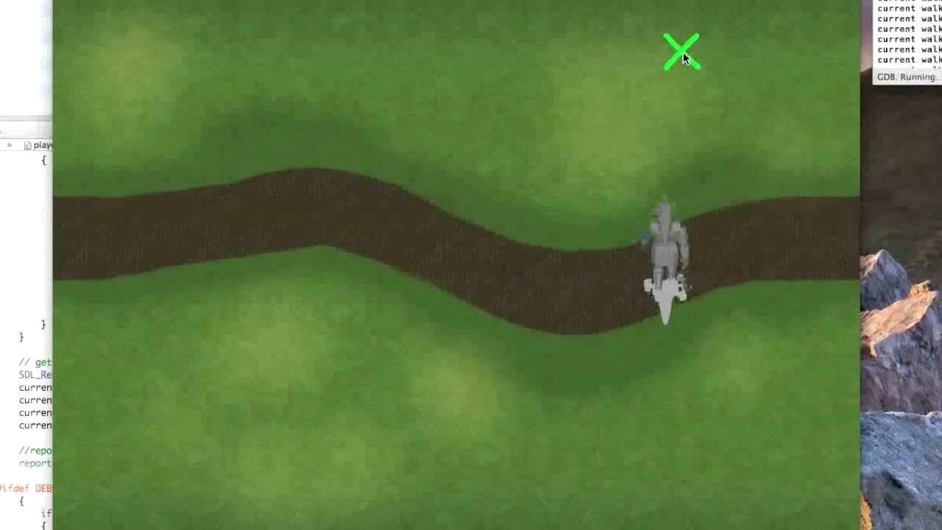
click(417, 377)
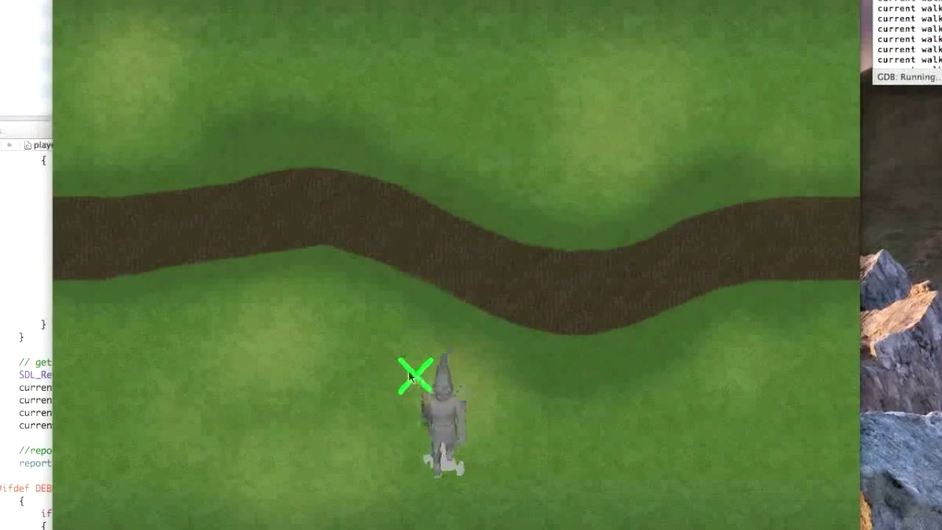
click(126, 362)
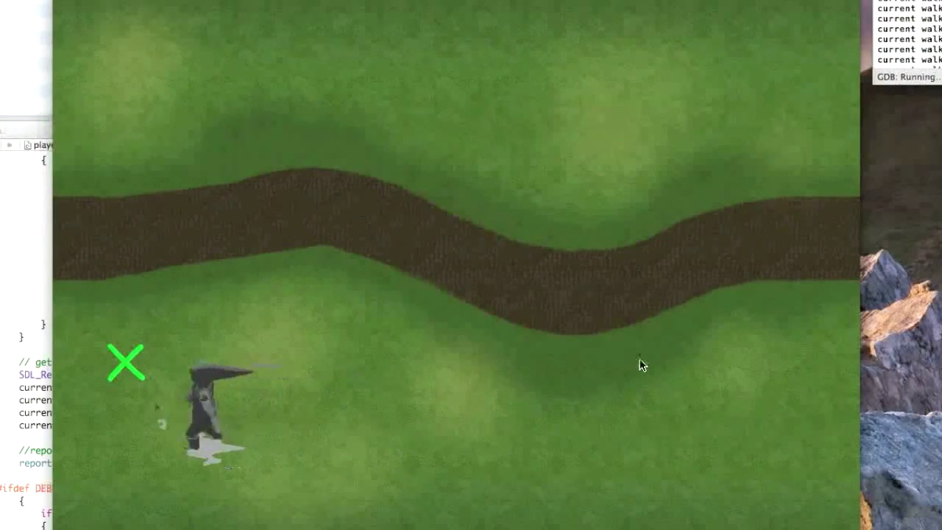
click(676, 361)
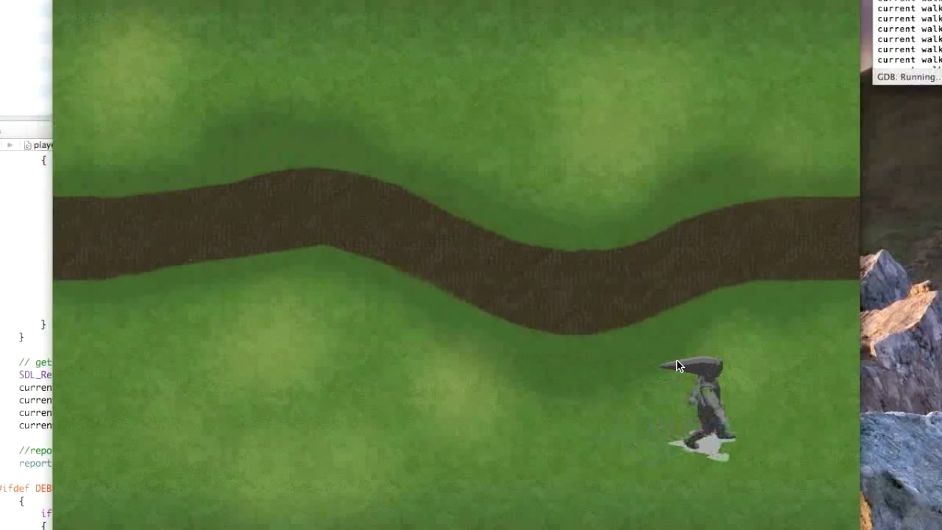
Walk the character above the path, down to the bottom grass and toward the upper left
click(210, 446)
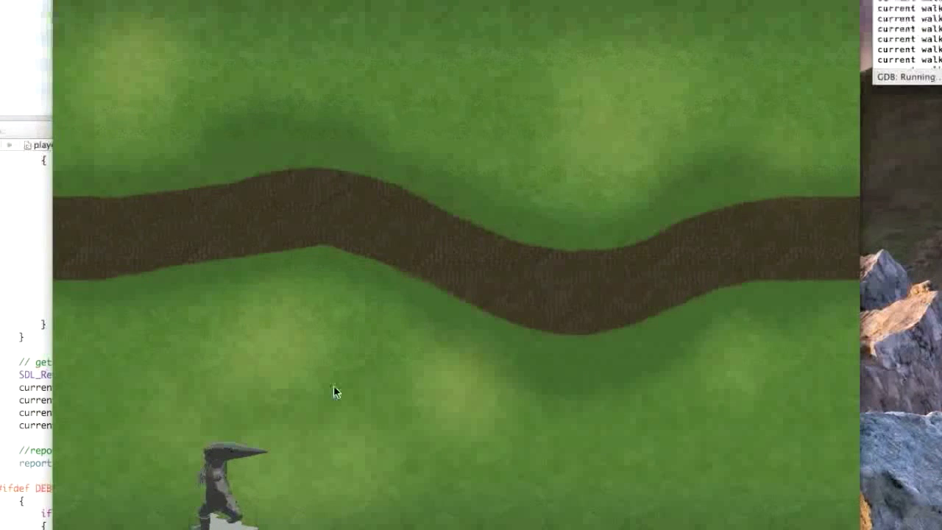
click(571, 126)
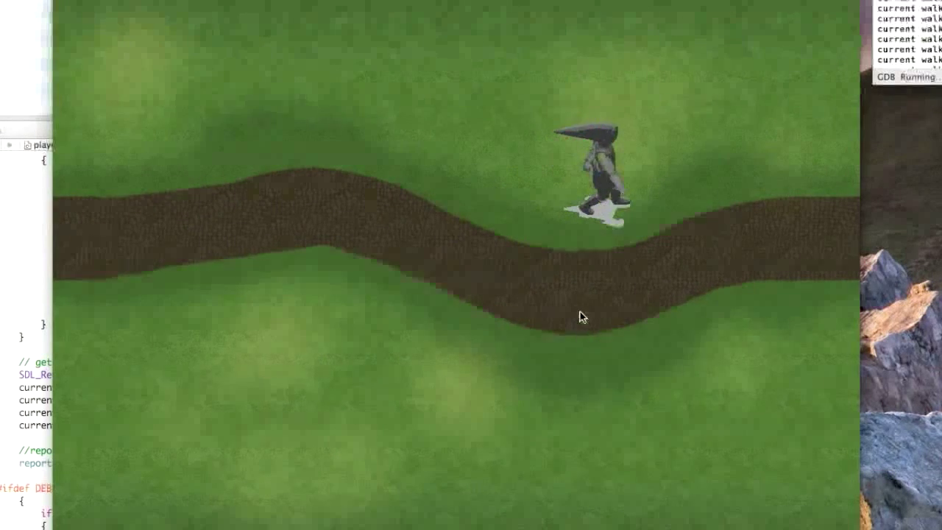
click(580, 289)
click(564, 401)
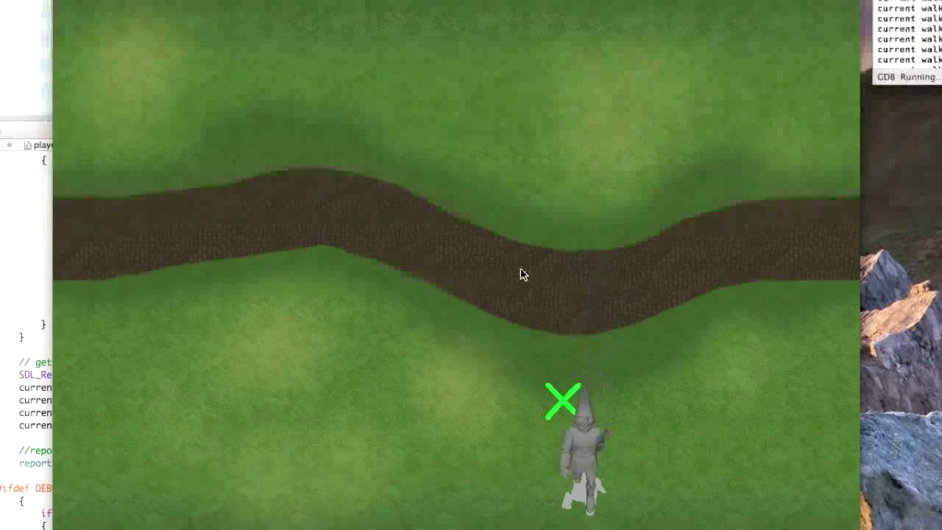
click(315, 363)
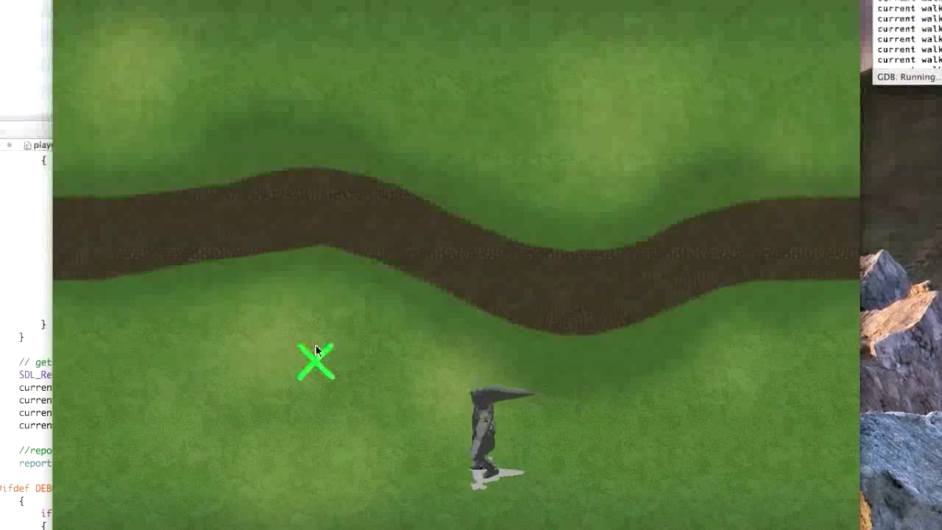
click(707, 343)
click(543, 120)
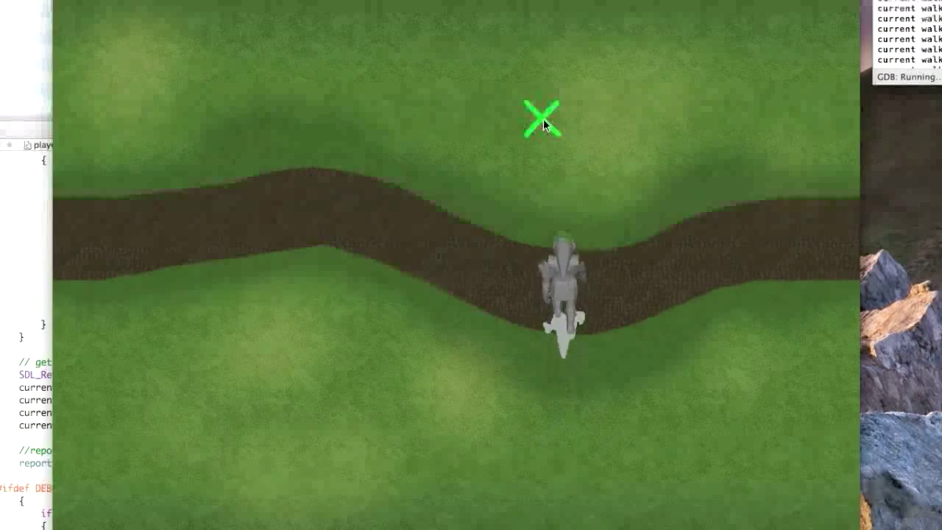
click(184, 126)
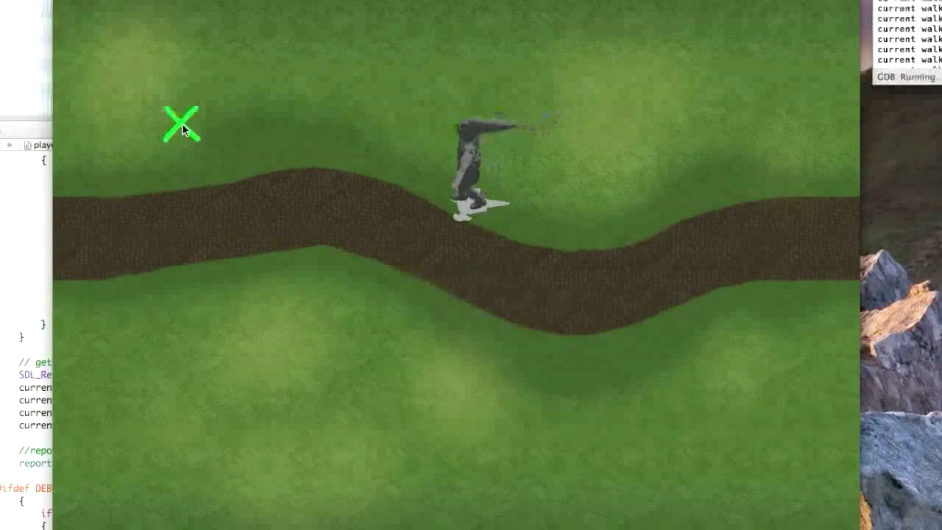
click(263, 445)
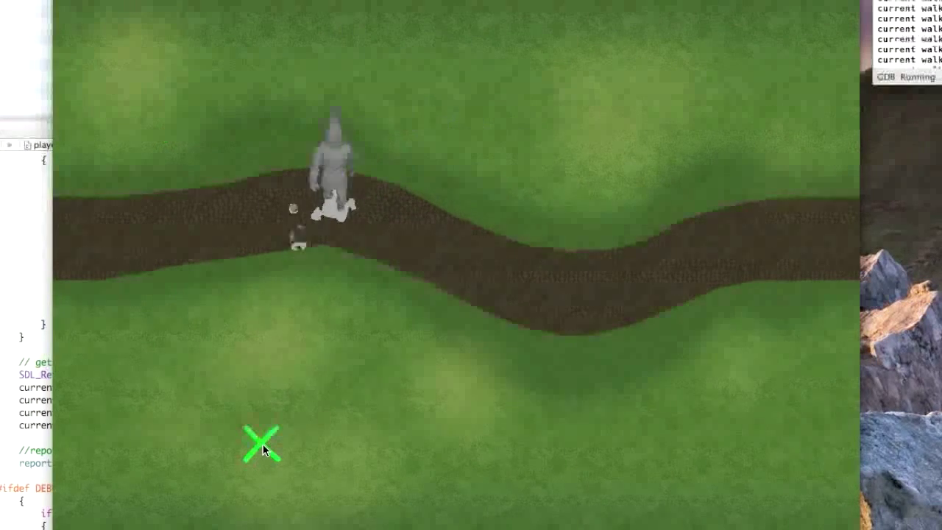
click(649, 432)
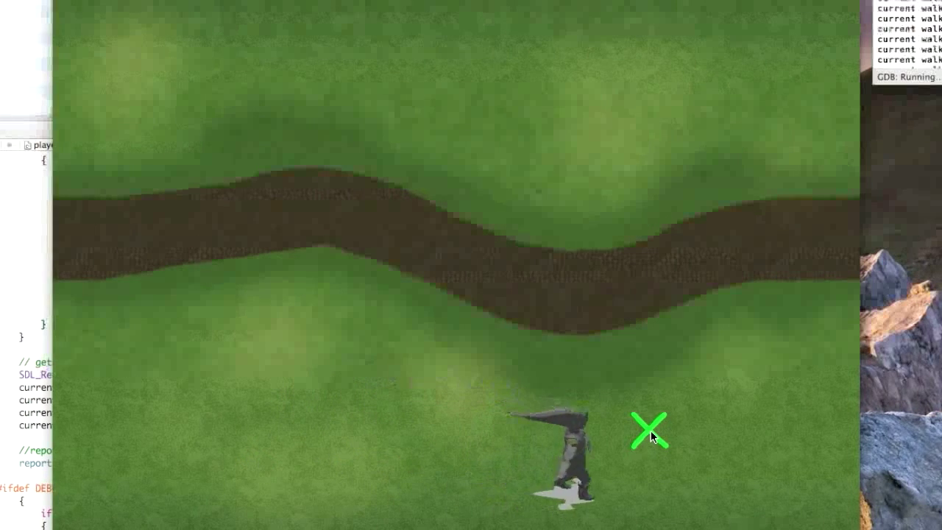